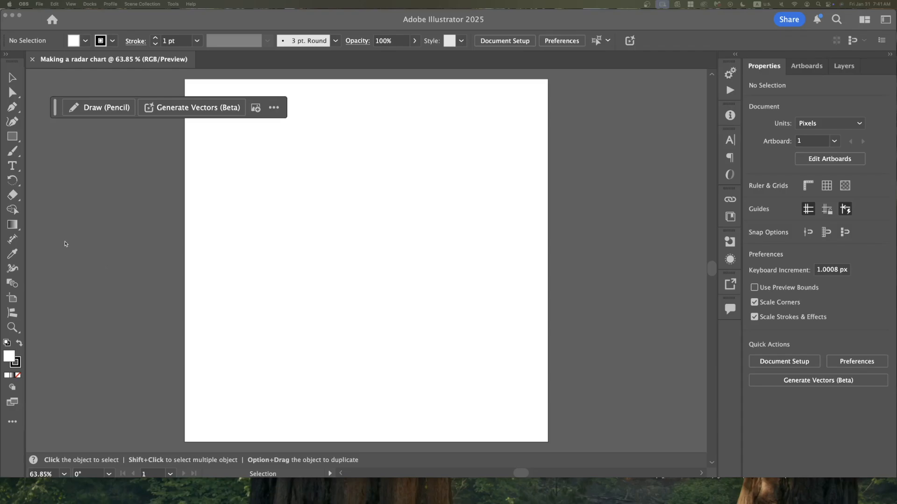
Pick the Radar Graph tool and draw a radar graph area across the artboard.
left_click(12, 422)
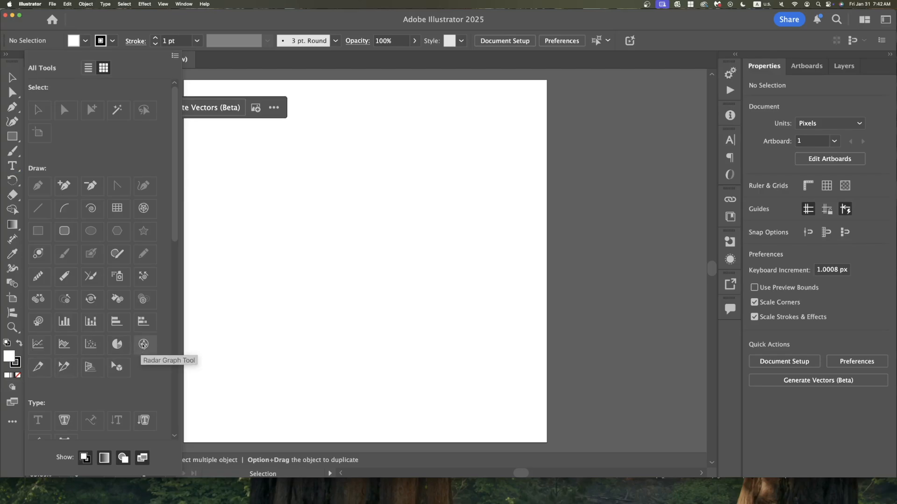
left_click(143, 345)
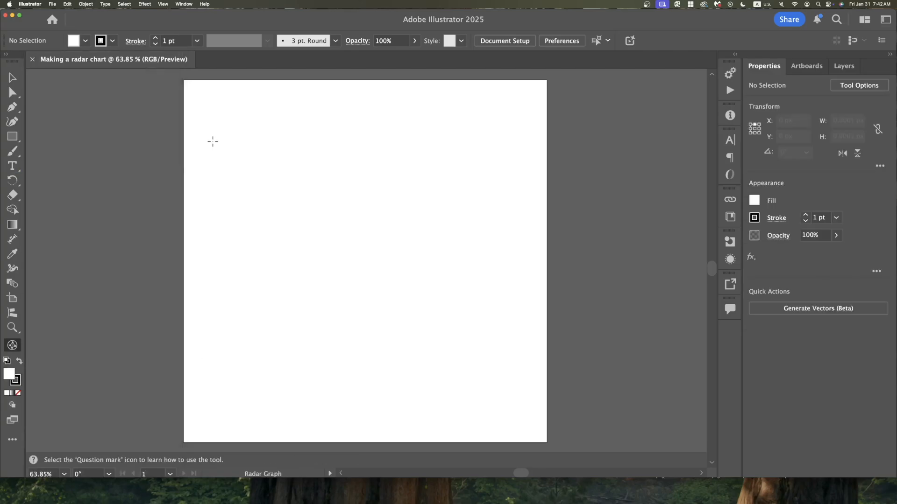
left_click_drag(216, 152, 512, 386)
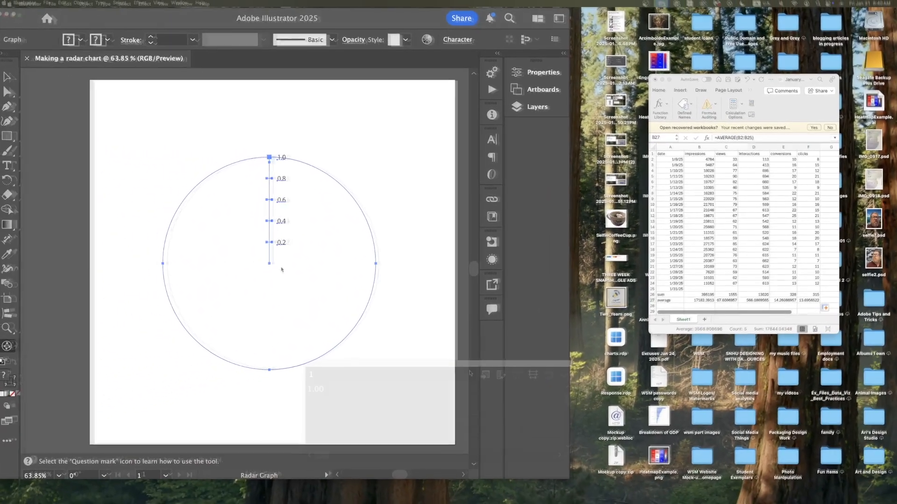
Enlarge the graph data window and copy the date, views, interactions, conversions and clicks data from the spreadsheet.
left_click_drag(463, 369, 421, 122)
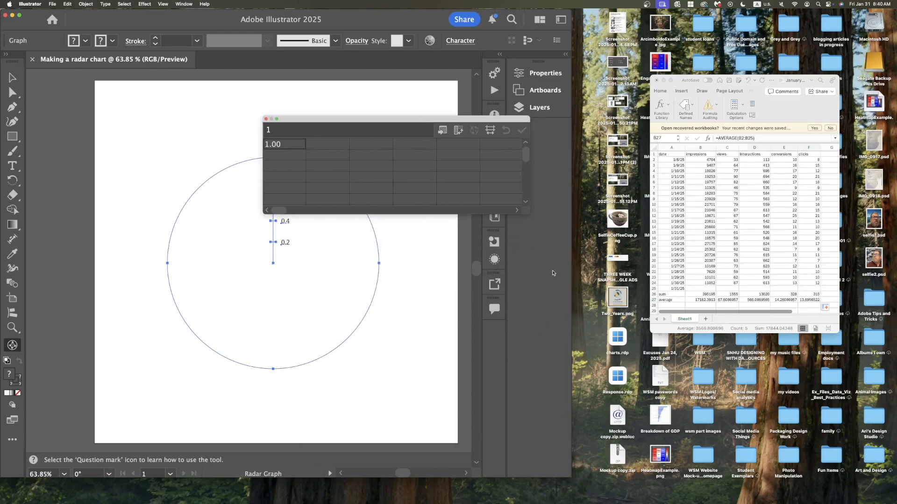
left_click_drag(528, 221, 535, 440)
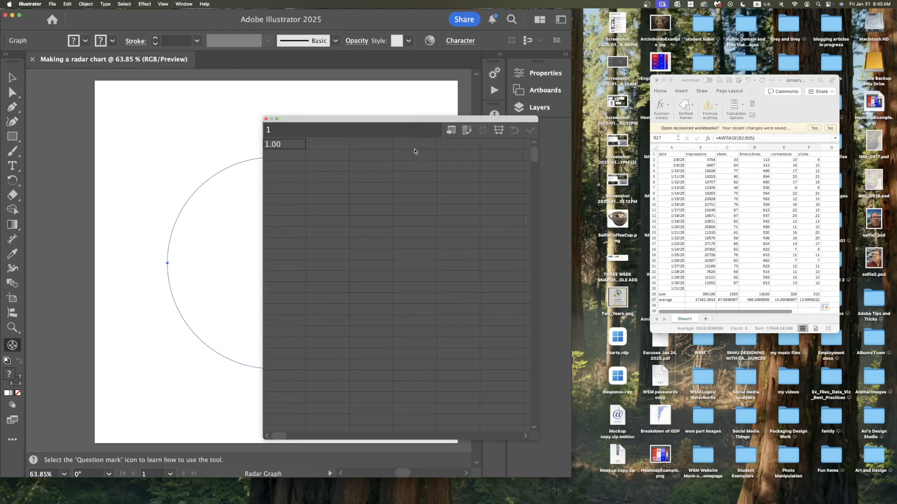
left_click(292, 144)
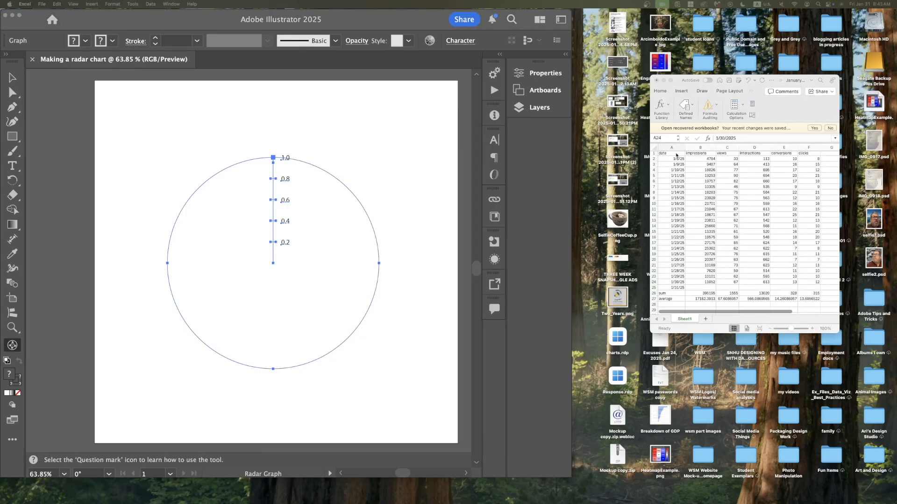
left_click(679, 154)
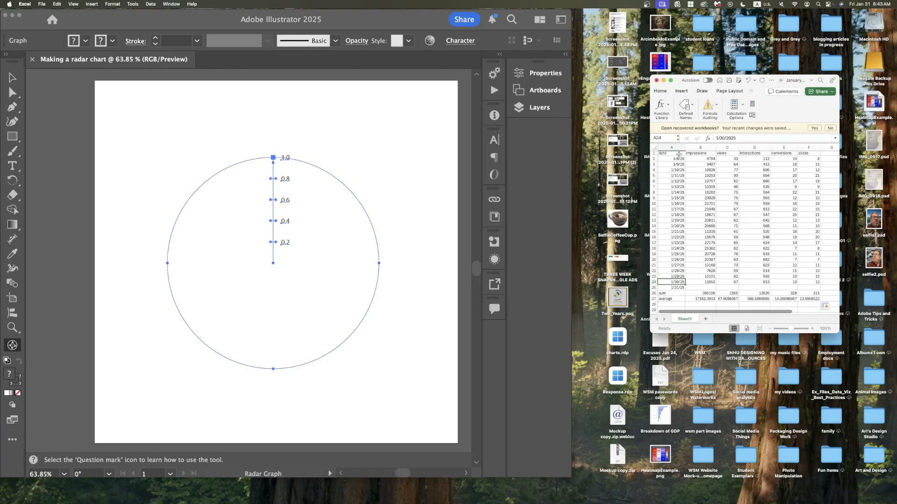
left_click(678, 154, "shift")
key("super+c")
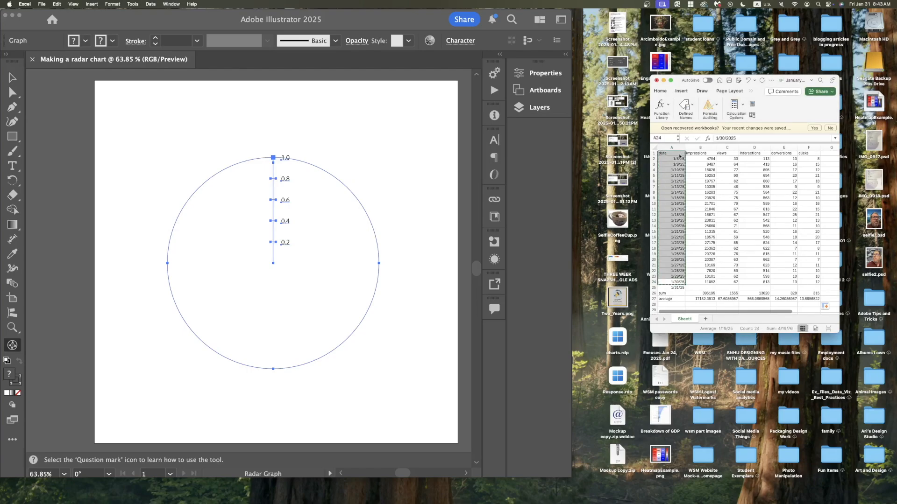
Paste the copied data into the graph data window and apply it to the radar chart.
left_click(415, 226)
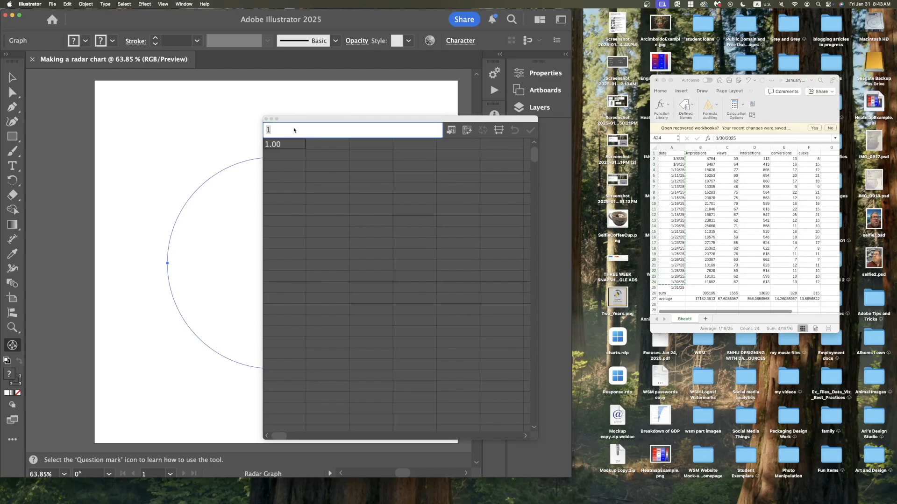
key("super+v")
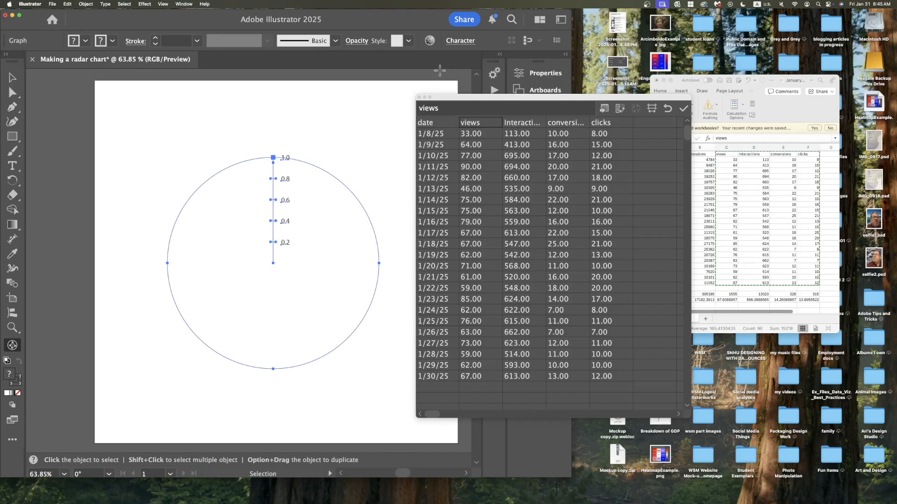
left_click(683, 109)
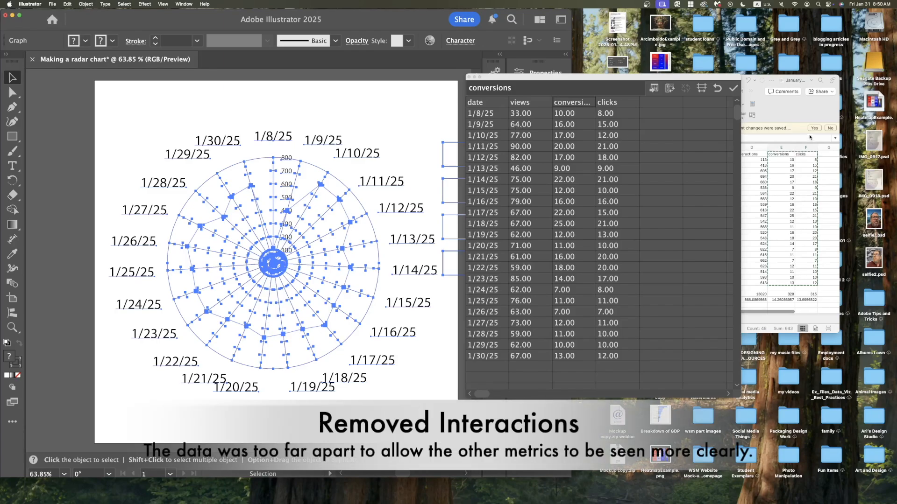
left_click(732, 90)
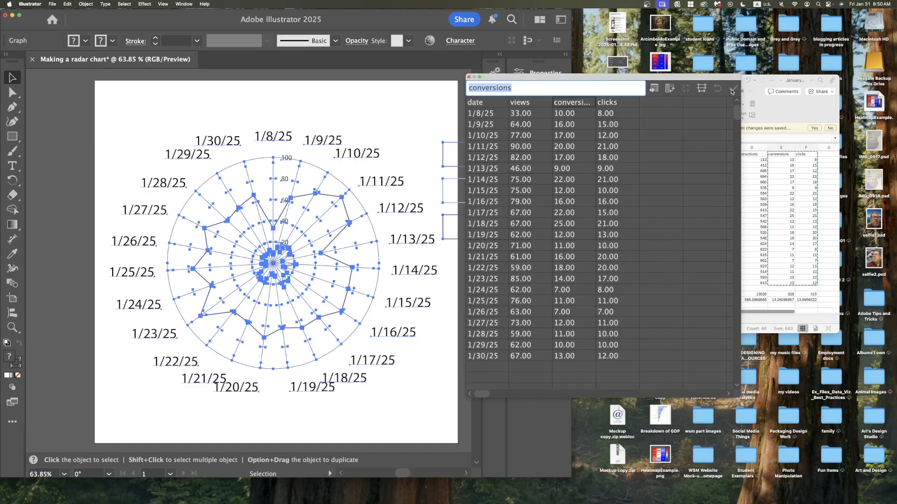
left_click(422, 120)
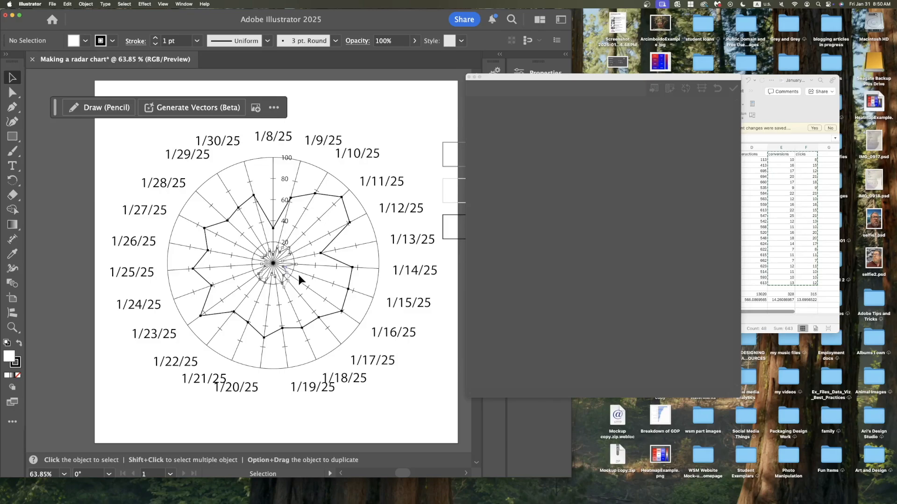
scroll(299, 275, "right", 3)
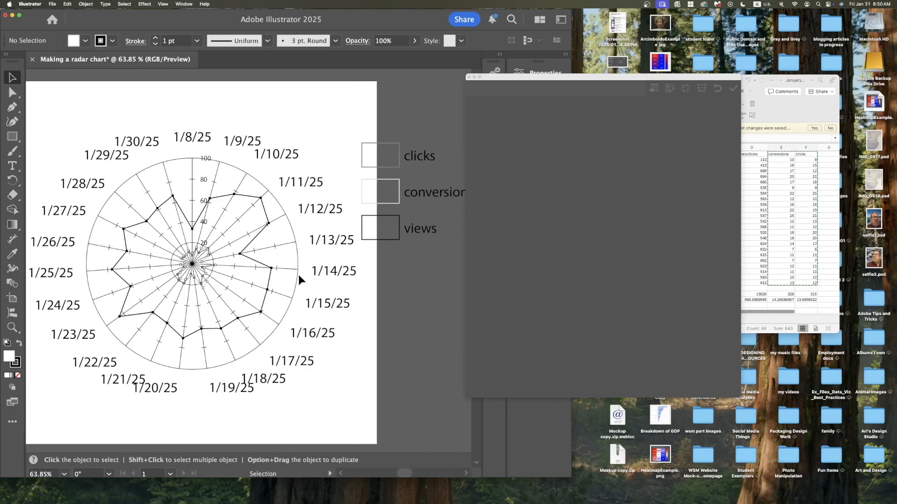
scroll(299, 274, "left", 2)
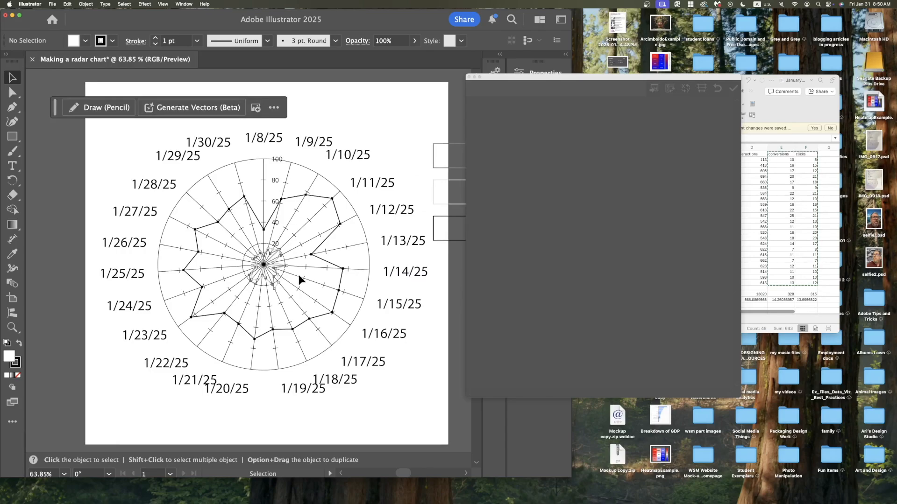
scroll(299, 274, "right", 3)
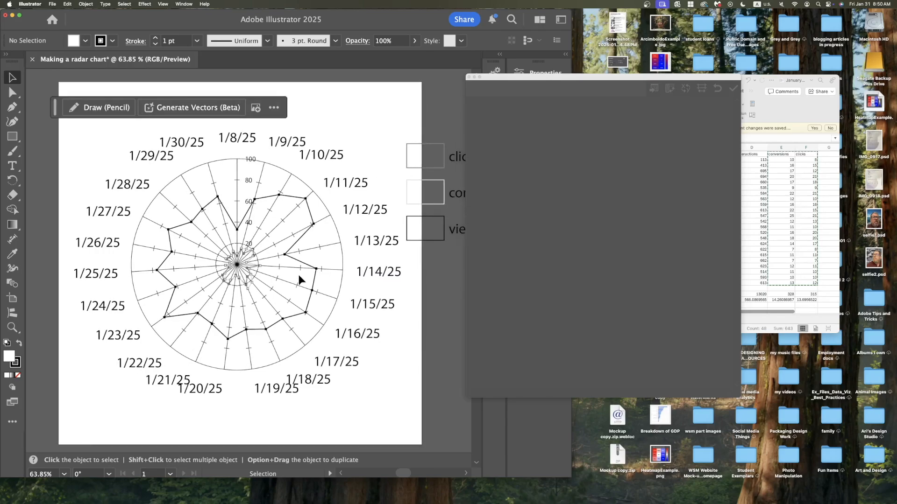
scroll(298, 275, "right", 1)
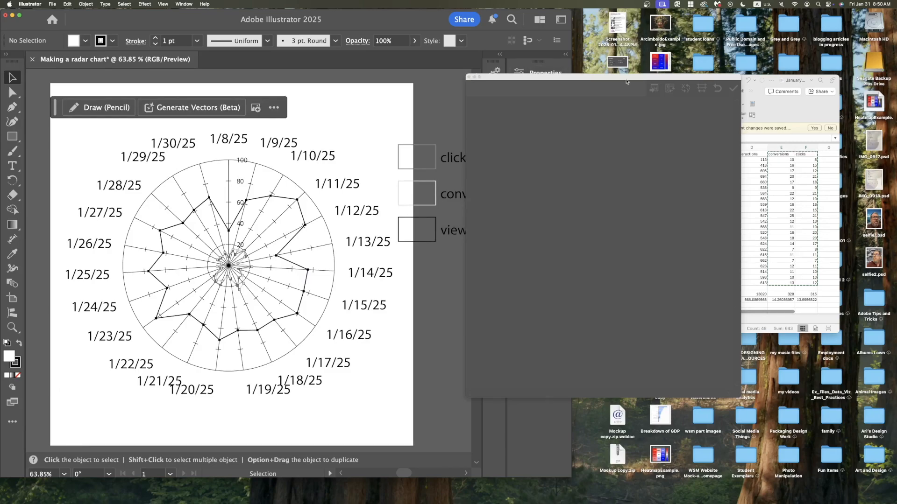
Close the graph data window, select everything and reopen the graph's data.
left_click(469, 78)
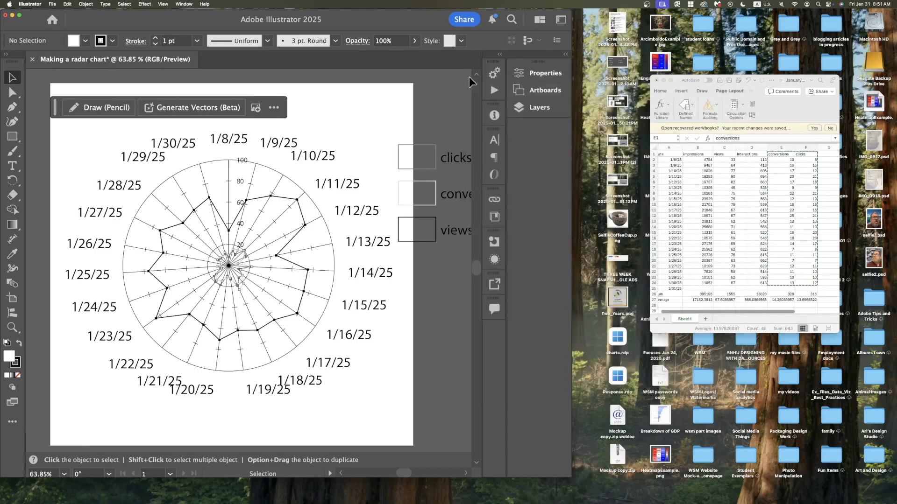
key("super+a")
left_click(86, 4)
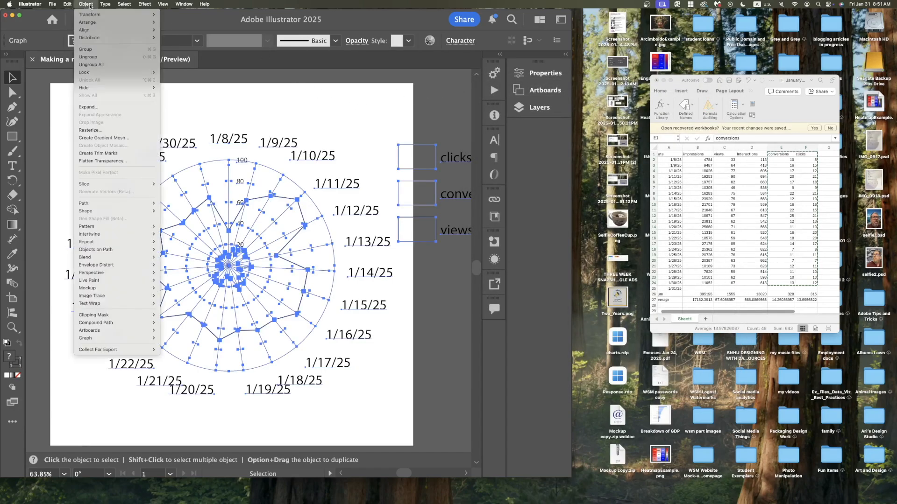
mouse_move(85, 338)
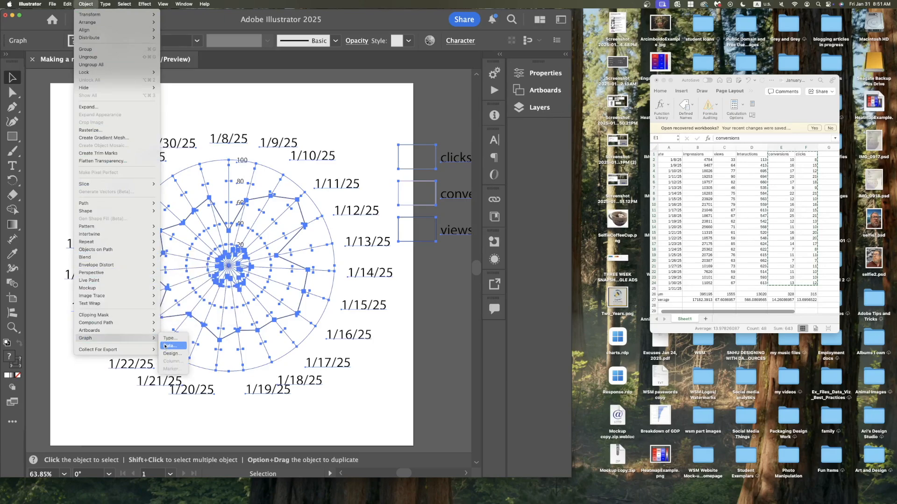
left_click(164, 346)
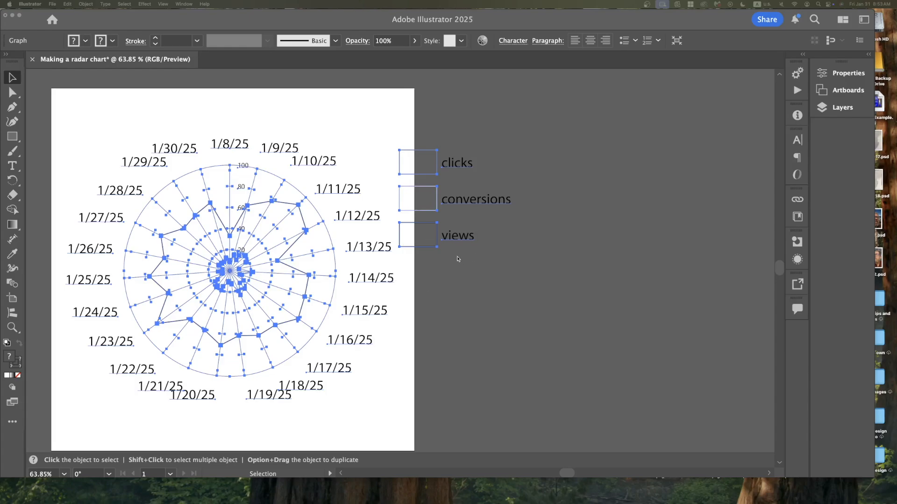
Widen the artboard to about 1464 px so the legend fits on it.
key("shift+o")
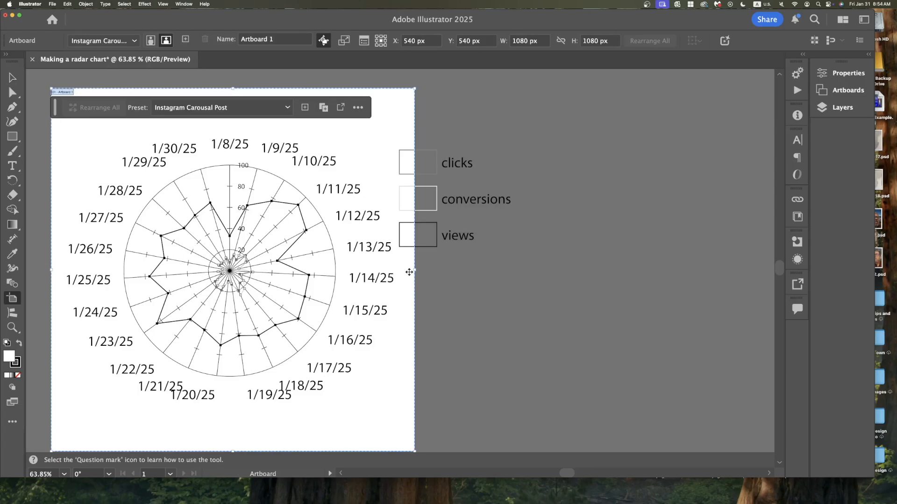
left_click_drag(415, 270, 544, 268)
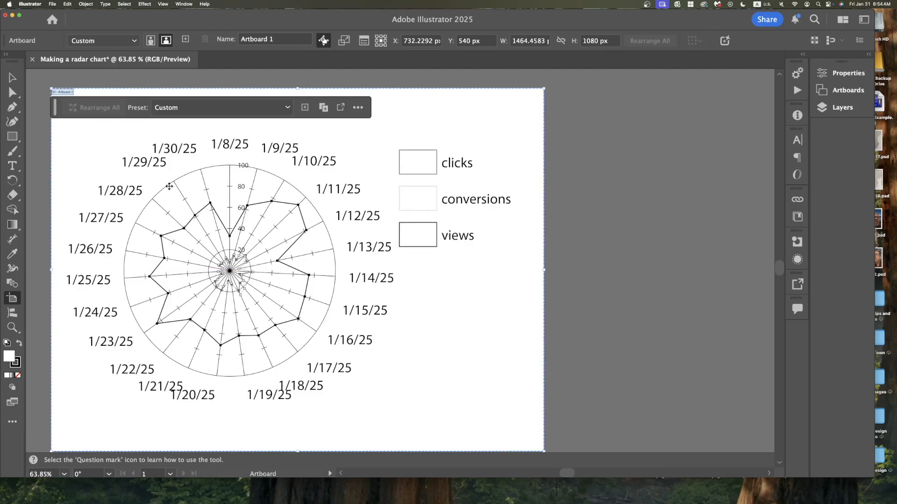
left_click(12, 78)
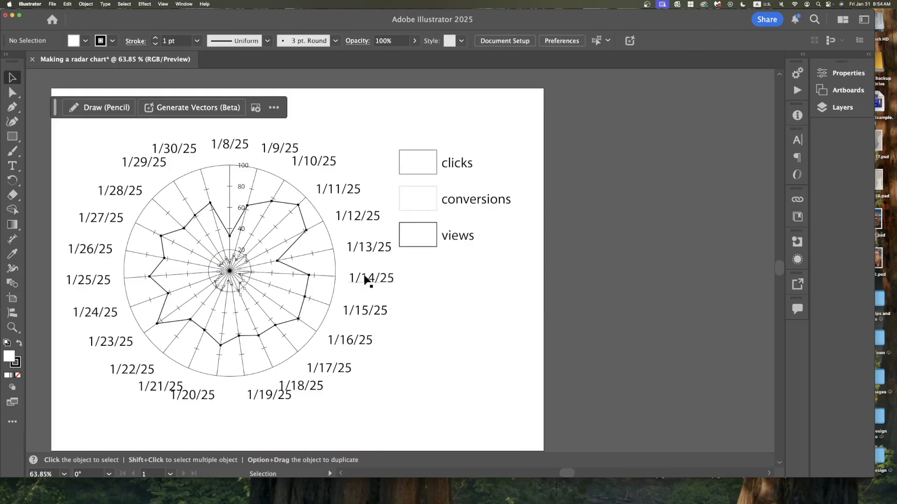
Ungroup the radar graph into editable artwork.
left_click(366, 278)
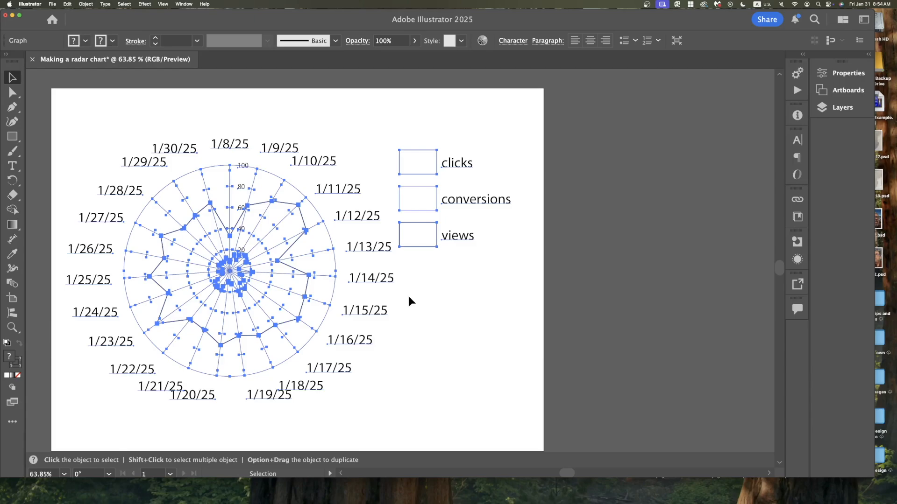
left_click(89, 4)
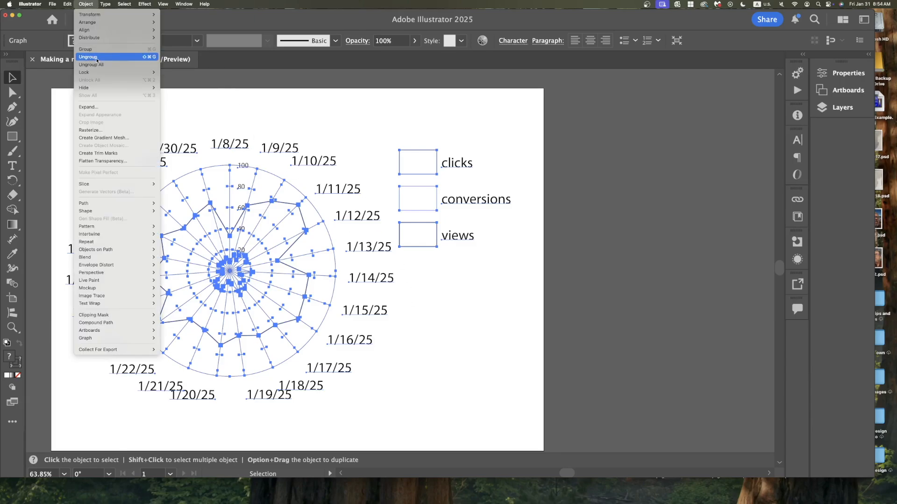
left_click(97, 58)
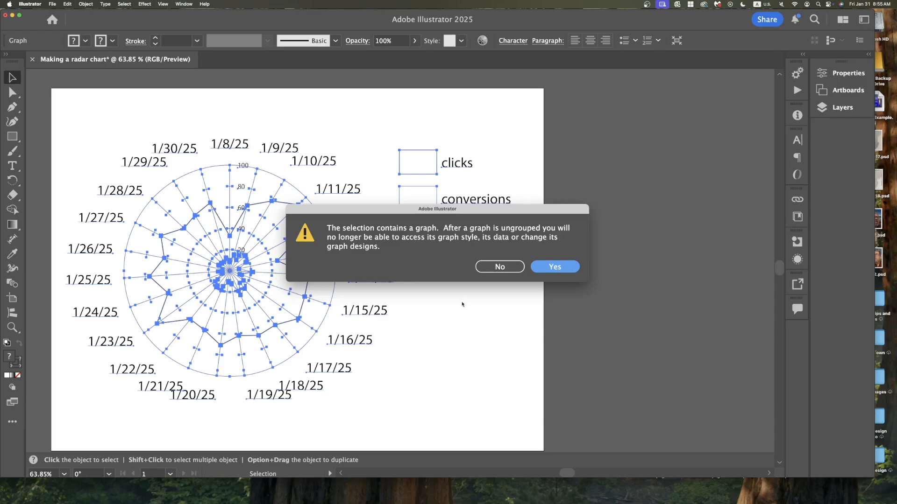
left_click(556, 267)
left_click(419, 325)
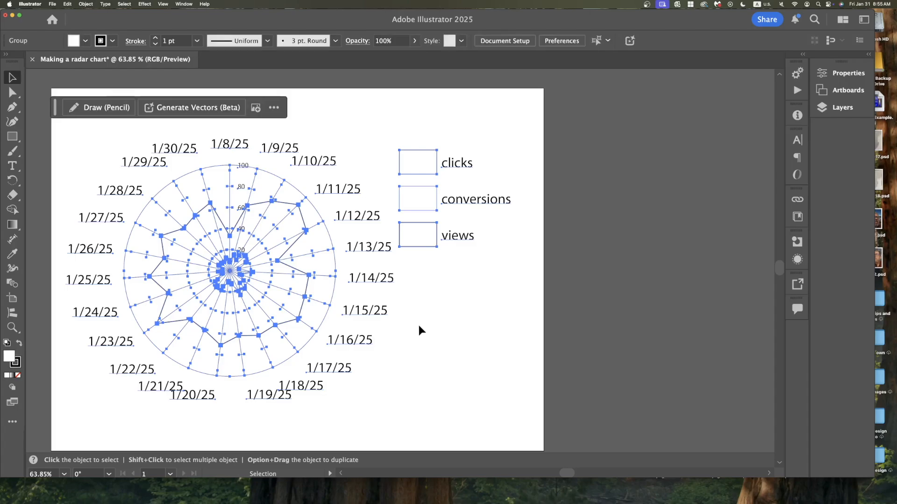
Set the chart's date label text font to Avenir Light.
left_click(376, 283)
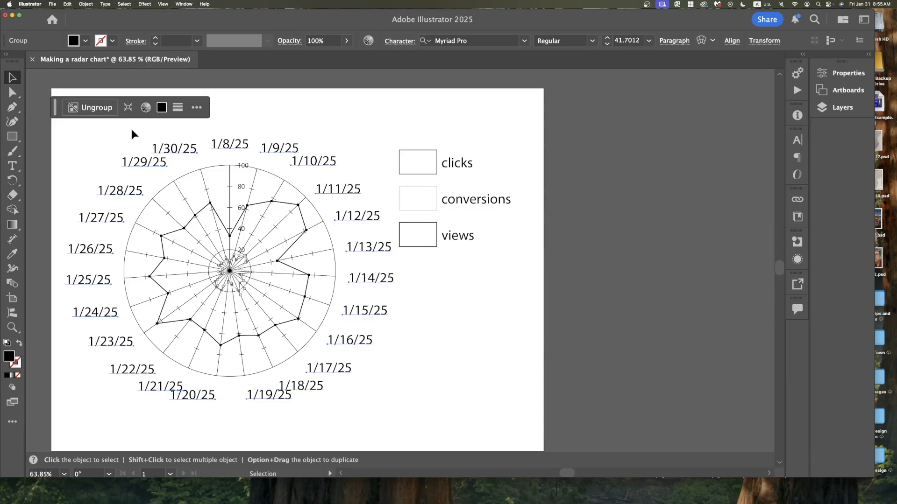
left_click(523, 42)
scroll(487, 123, "up", 15)
scroll(487, 123, "up", 10)
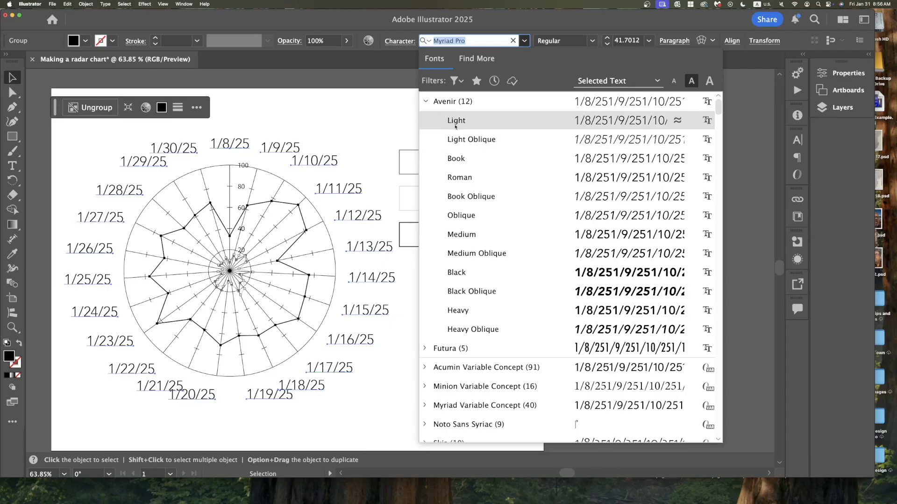
left_click(460, 122)
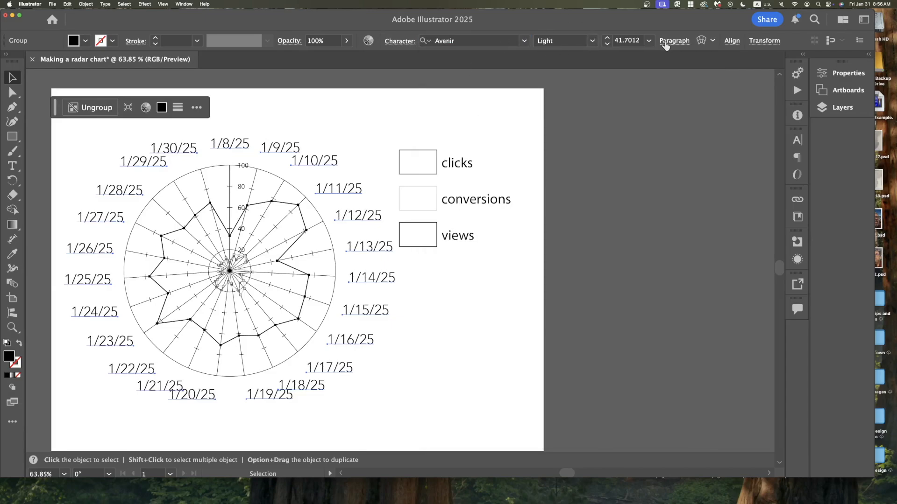
Set the label text size to 21 pt.
left_click(649, 41)
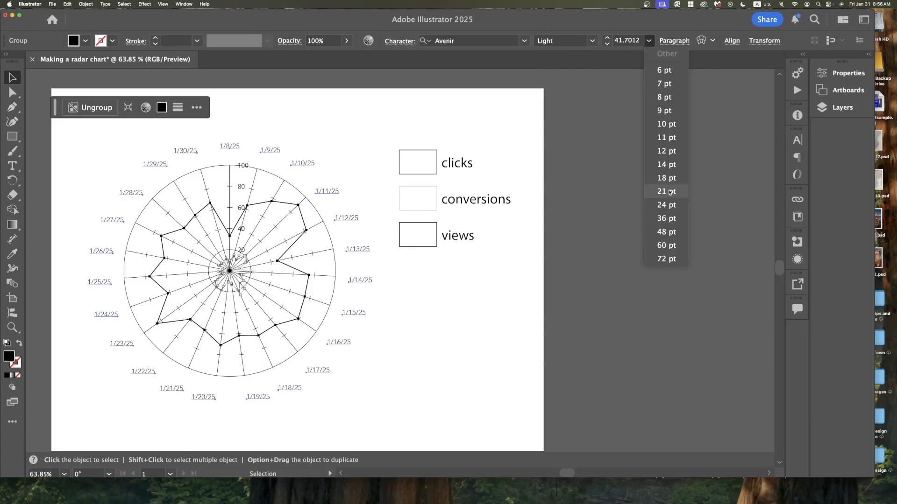
left_click(670, 191)
left_click(351, 159)
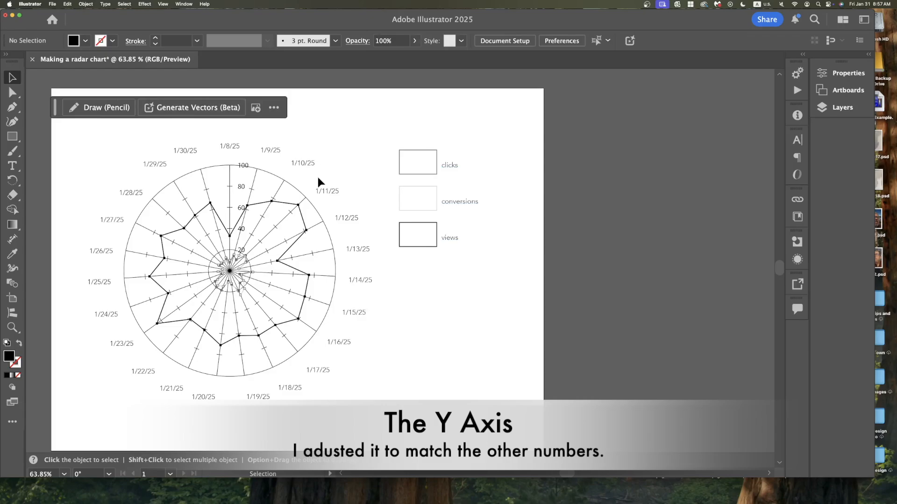
Ungroup the plotted data line group of the chart.
left_click(243, 279)
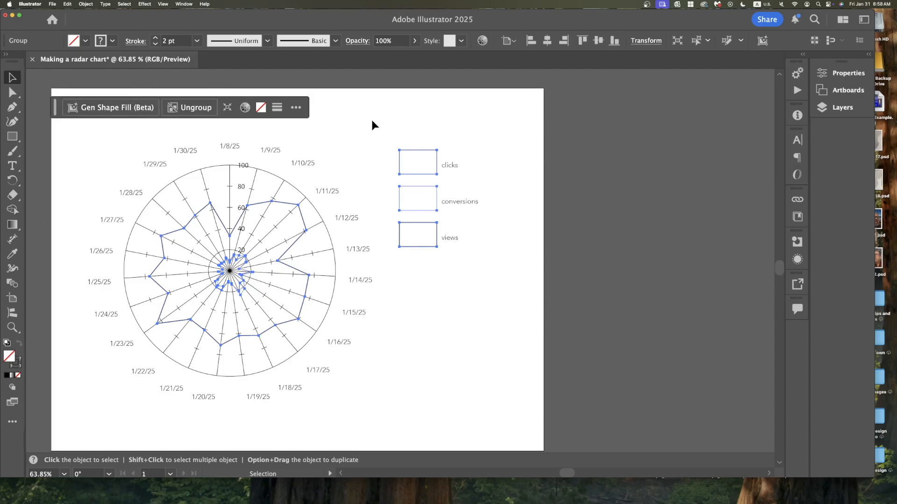
left_click(191, 111)
left_click(391, 153)
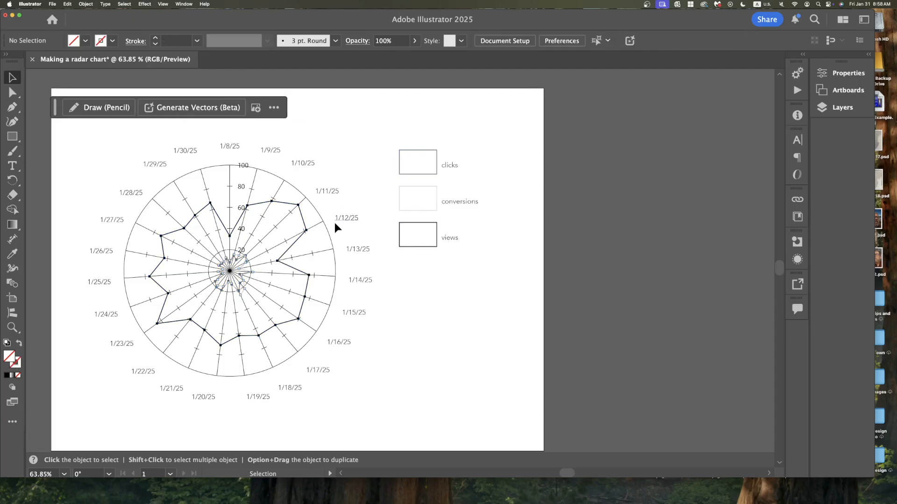
Set the stroke color of the views data line to red.
left_click(303, 218)
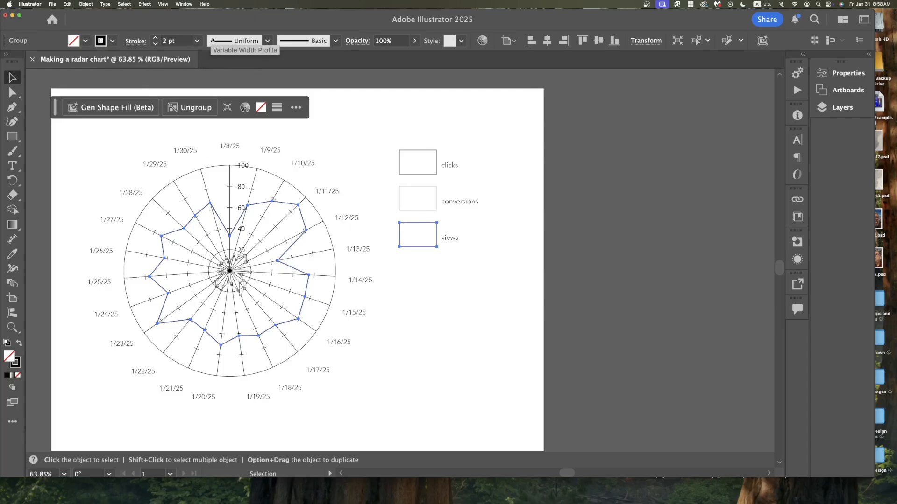
left_click(112, 42)
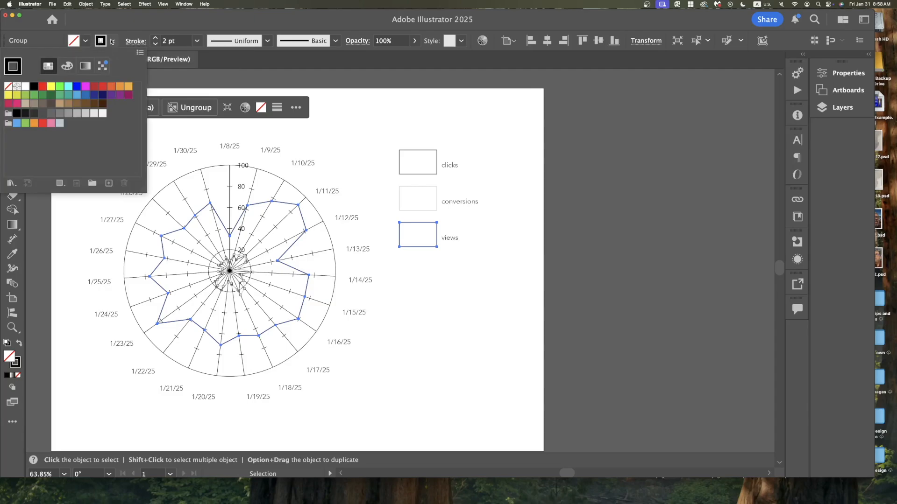
left_click(43, 87)
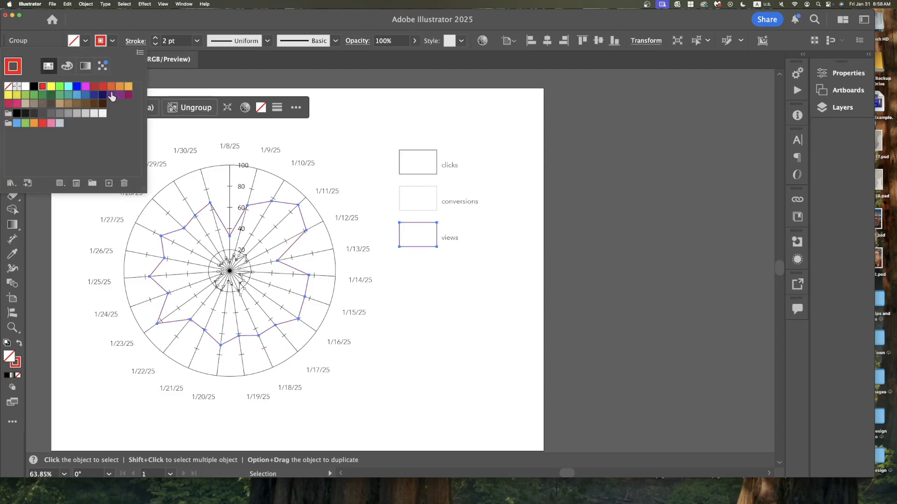
left_click(94, 87)
left_click(359, 118)
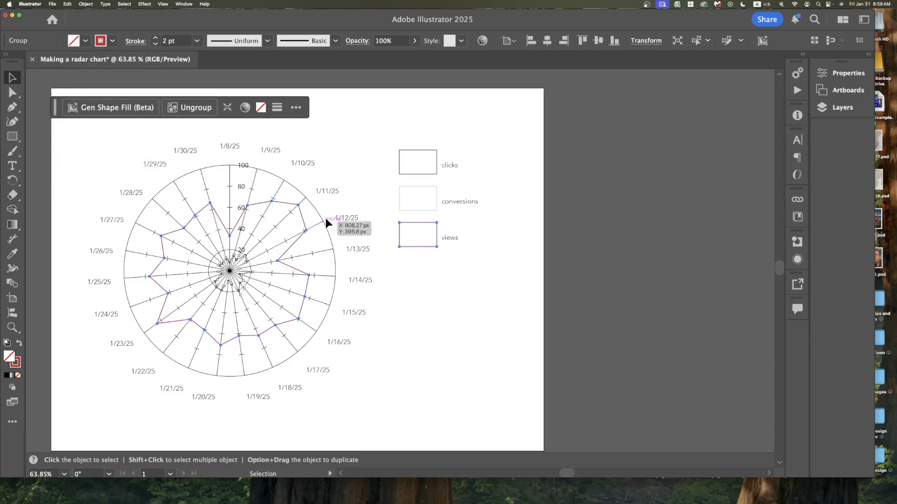
Set the stroke color of the conversions data line and its legend box to orange.
left_click(428, 211)
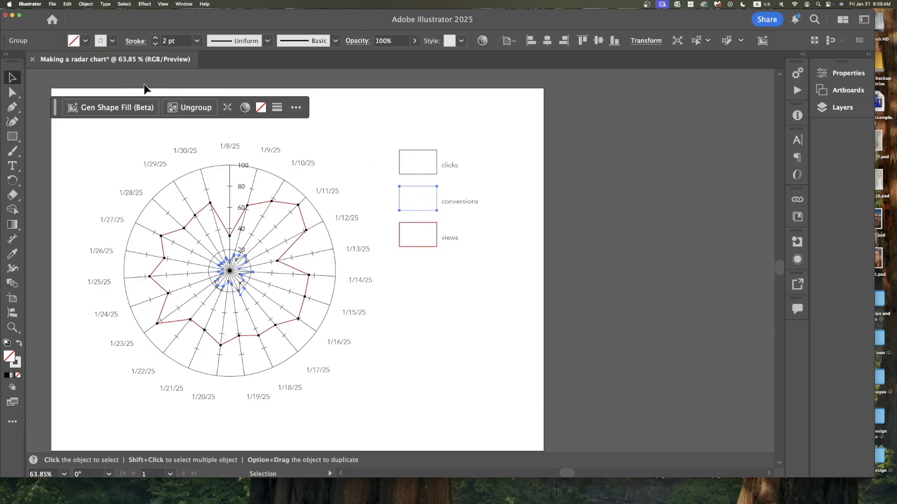
left_click(112, 40)
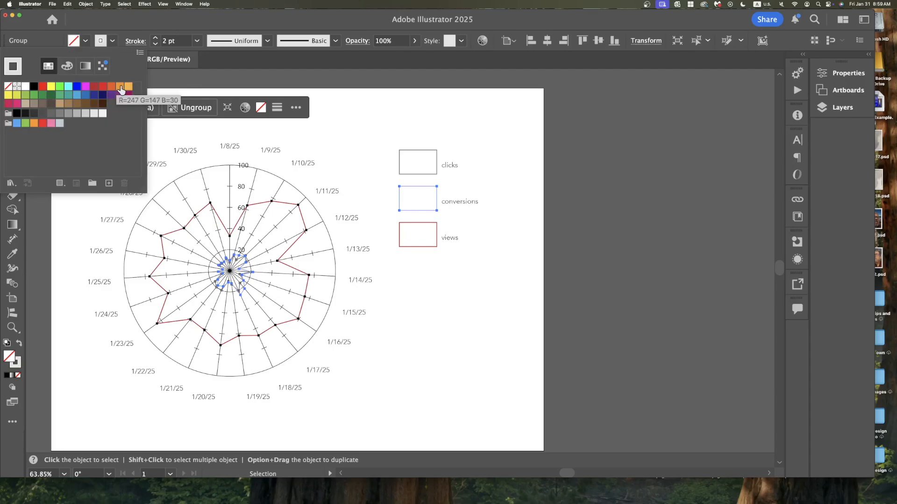
left_click(121, 89)
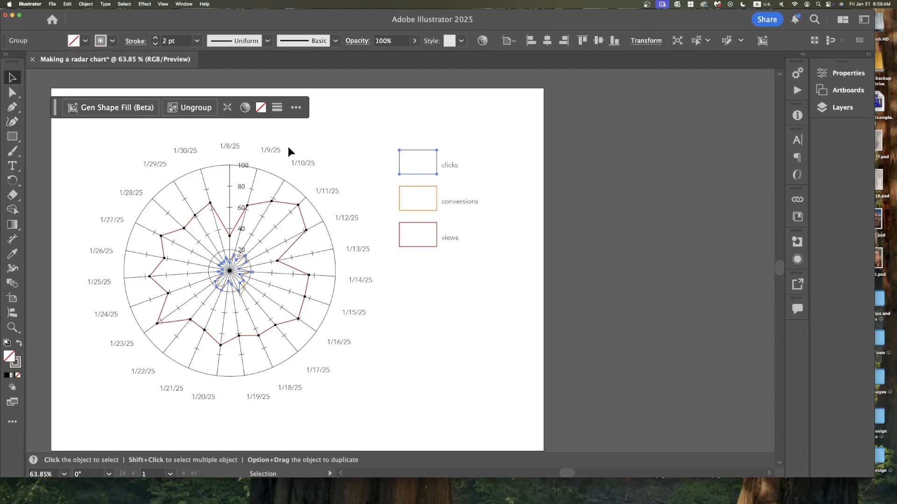
Set the stroke color of the clicks data line and its legend box to cyan.
left_click(112, 41)
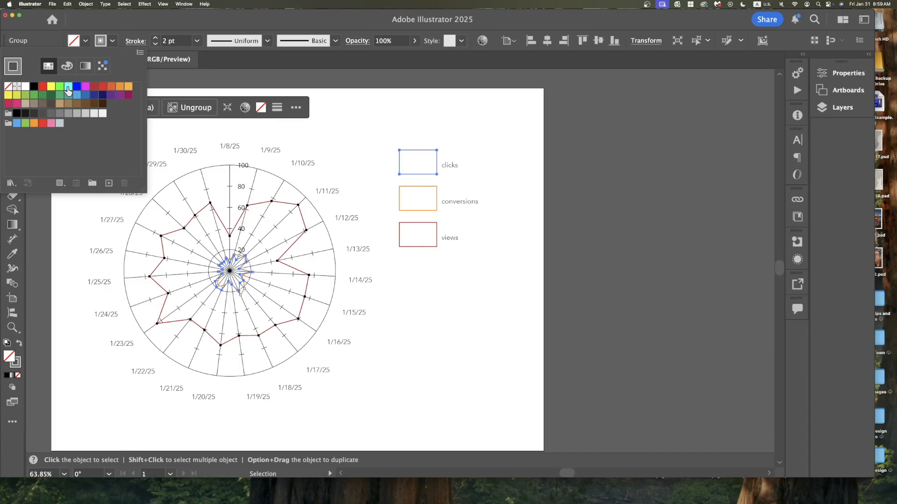
left_click(68, 89)
left_click(376, 181)
left_click(395, 239)
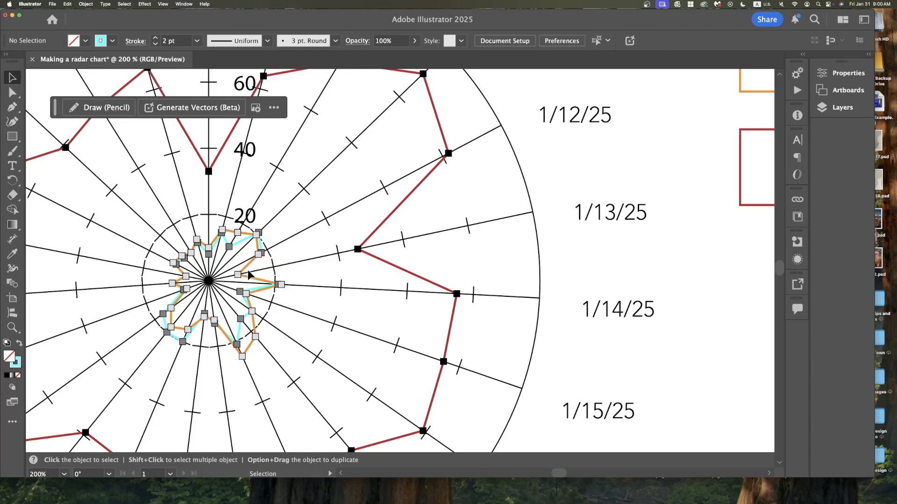
key("ctrl+Up")
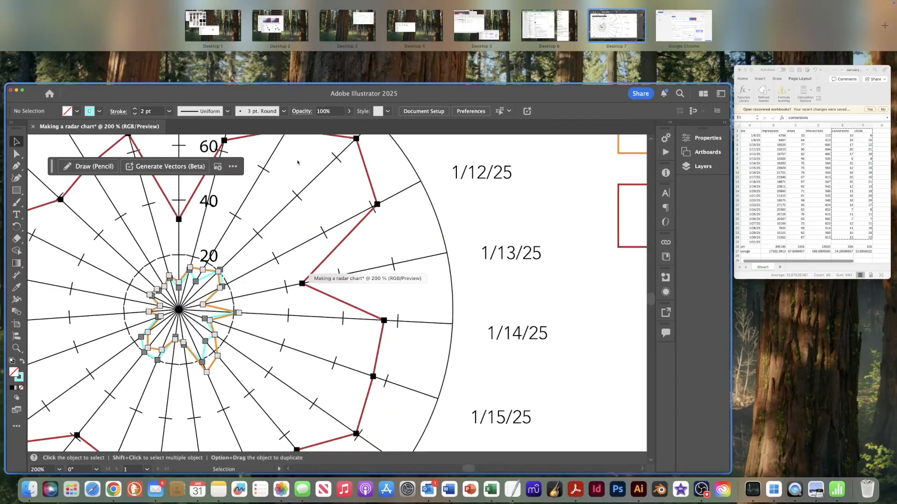
left_click(529, 154)
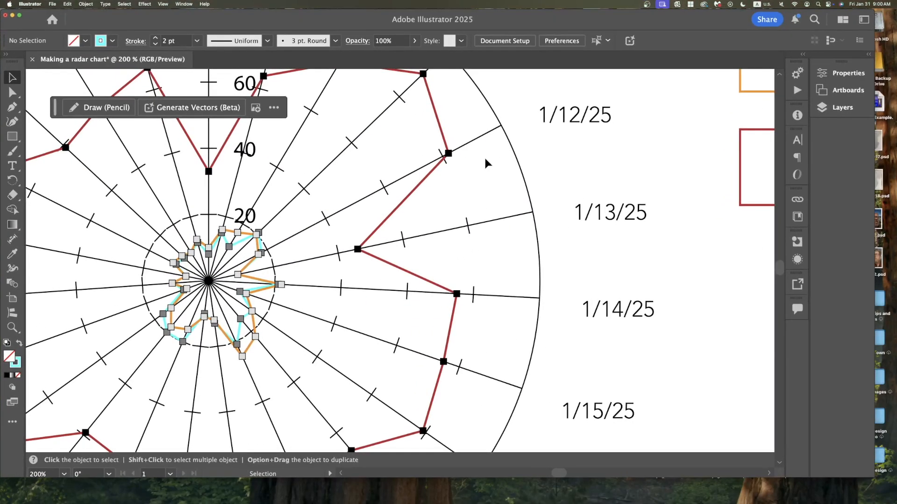
Recolor the chart's circular grid and axis lines to light gray.
left_click(505, 136)
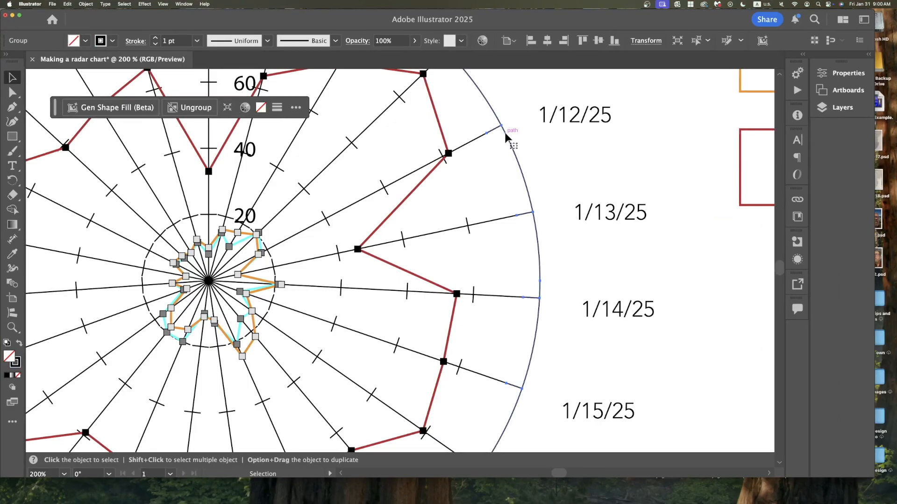
key("super+0")
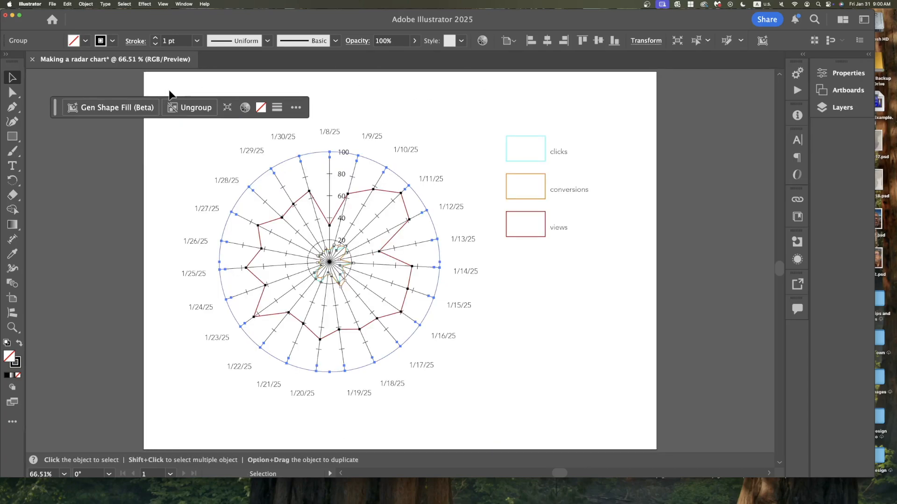
left_click(113, 41)
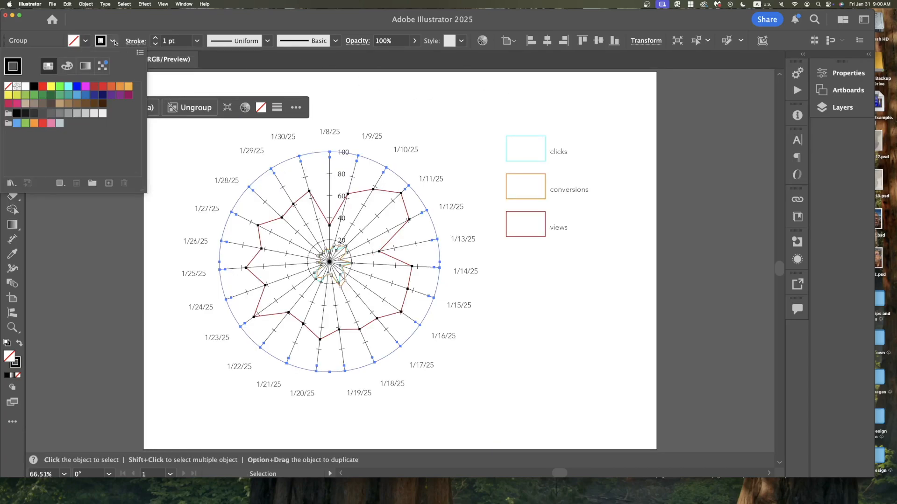
left_click(69, 117)
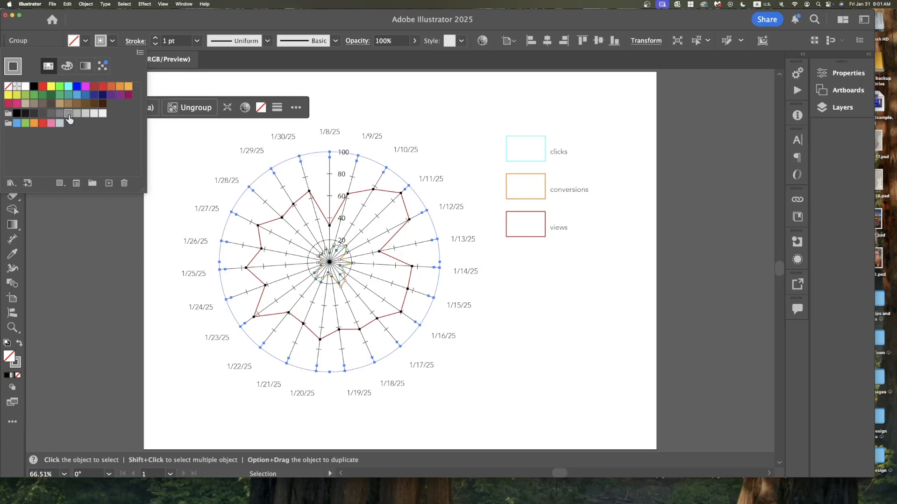
left_click(287, 196)
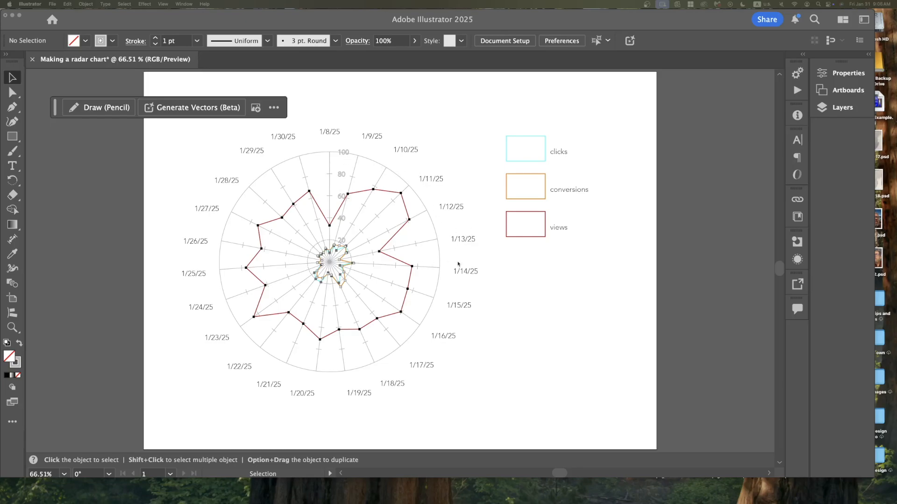
Select the value-axis number labels and set their font to Avenir Book.
left_click(551, 278)
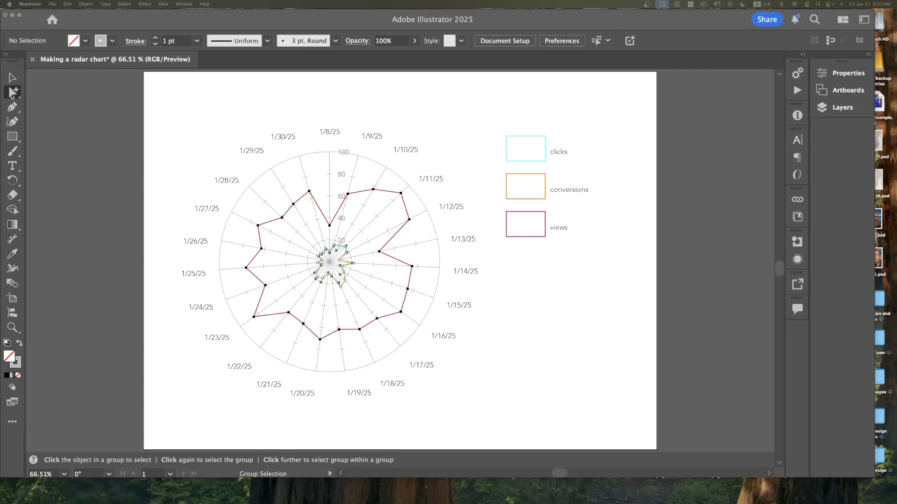
left_click(343, 154)
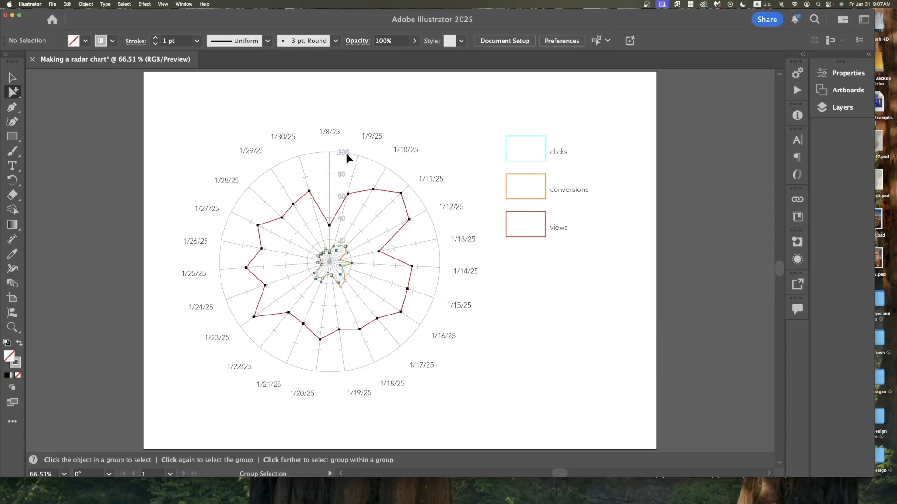
left_click(346, 154)
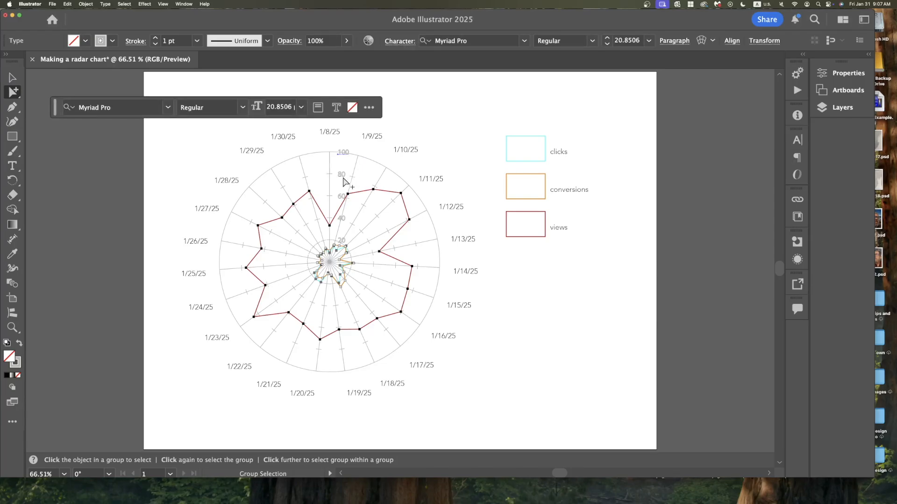
left_click(344, 177)
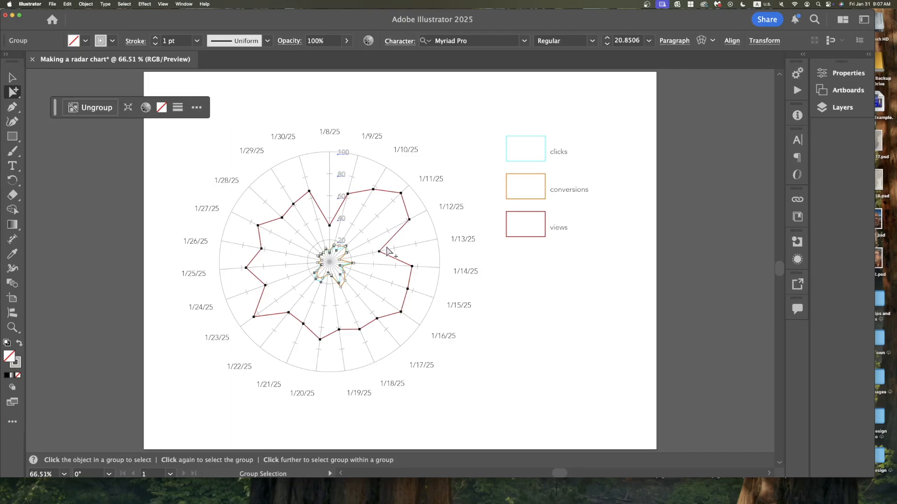
left_click(524, 41)
scroll(437, 118, "up", 15)
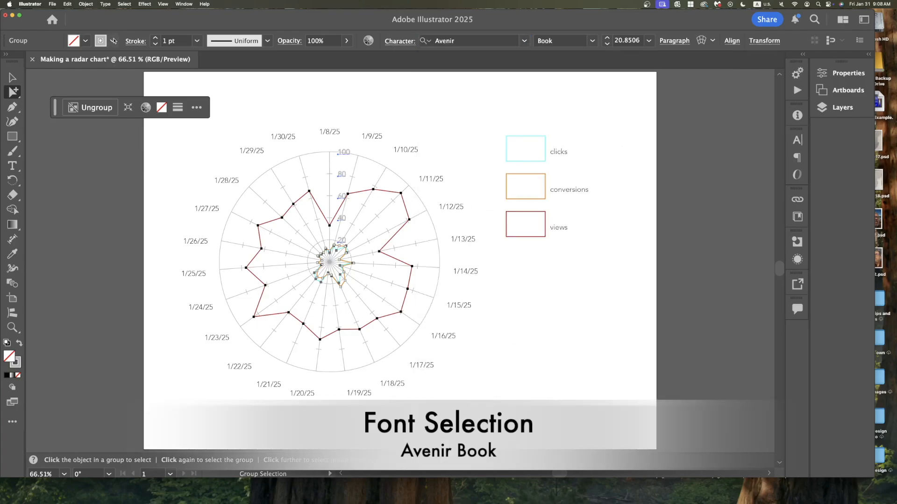
Set the value-axis number labels' color to dark gray.
left_click(112, 41)
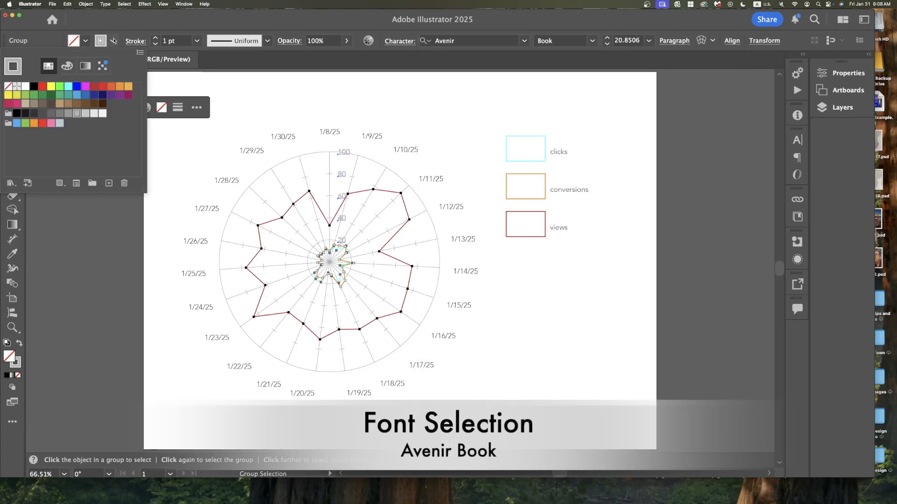
left_click(34, 86)
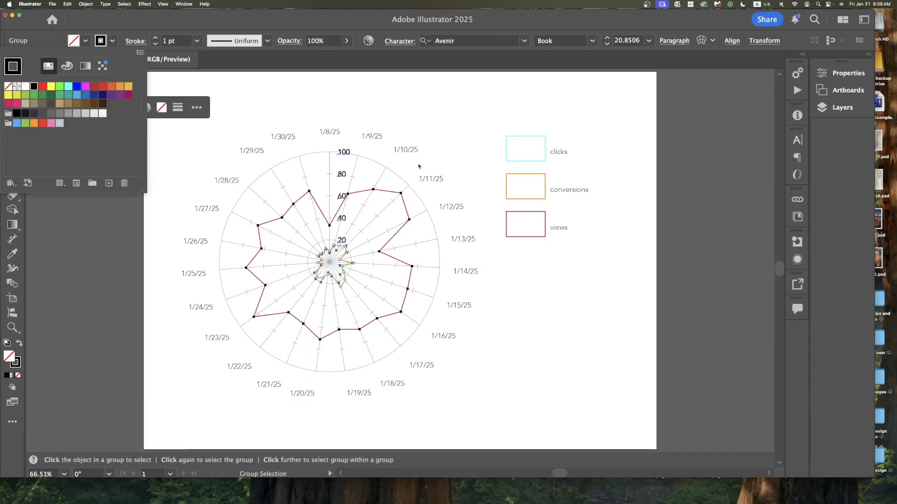
left_click(42, 113)
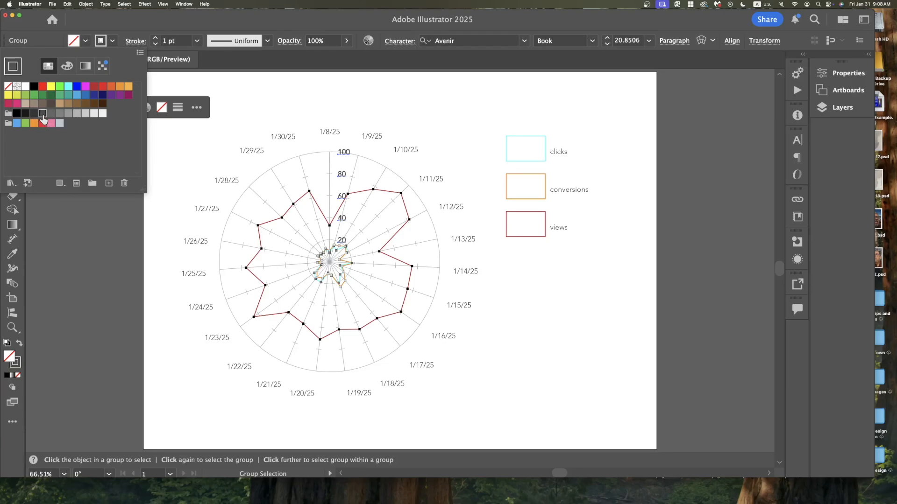
left_click(51, 113)
left_click(649, 40)
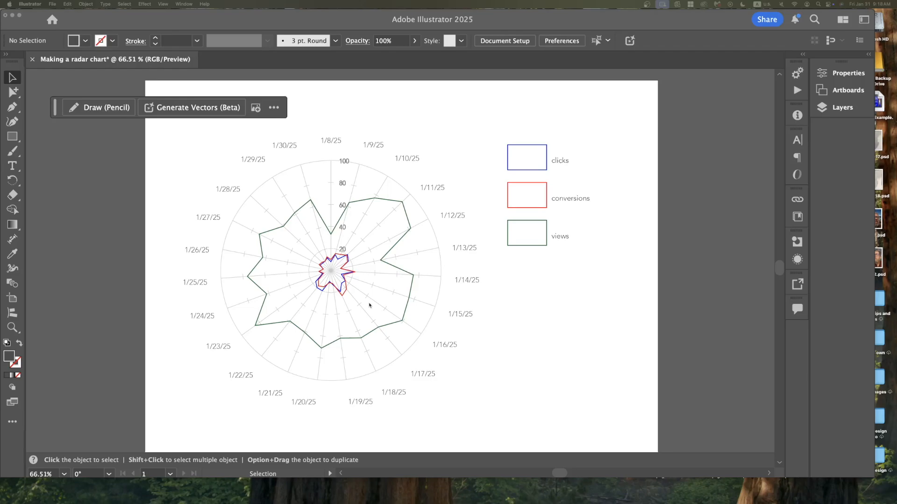
Set the stroke weight of the views and clicks data lines to 3 pt.
key("super+equal")
key("super+equal")
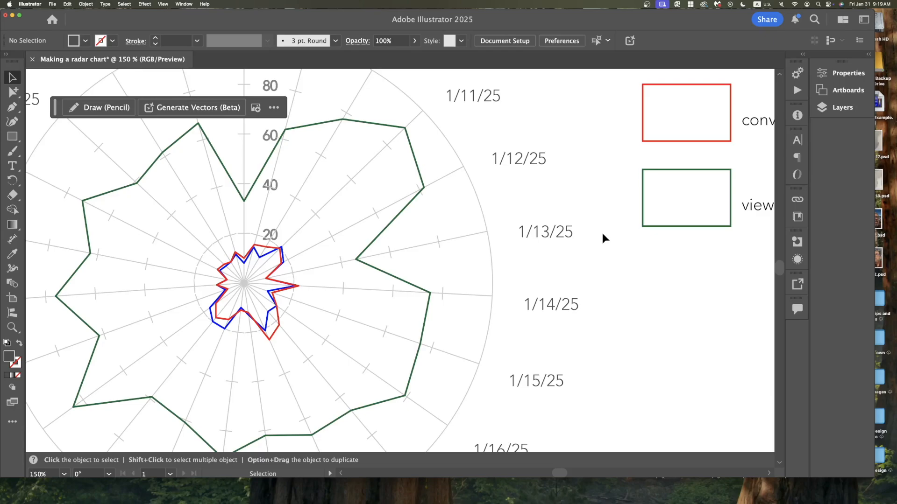
left_click(397, 216)
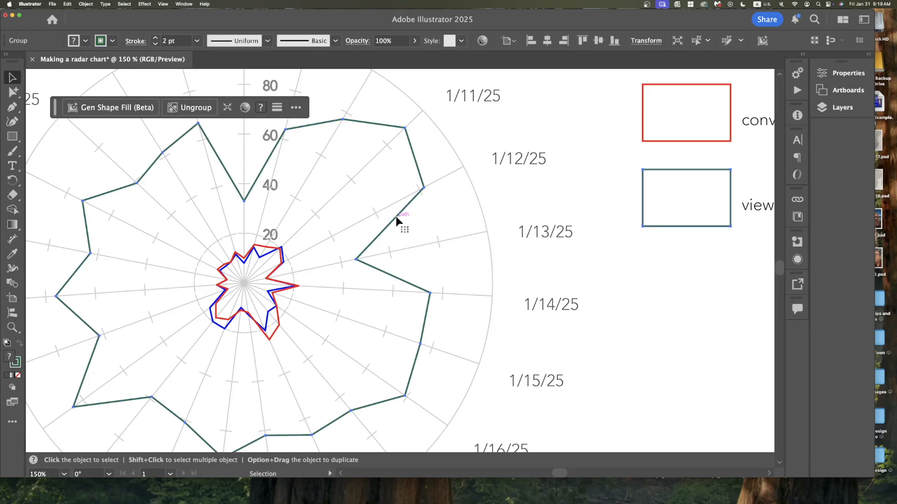
left_click(156, 38)
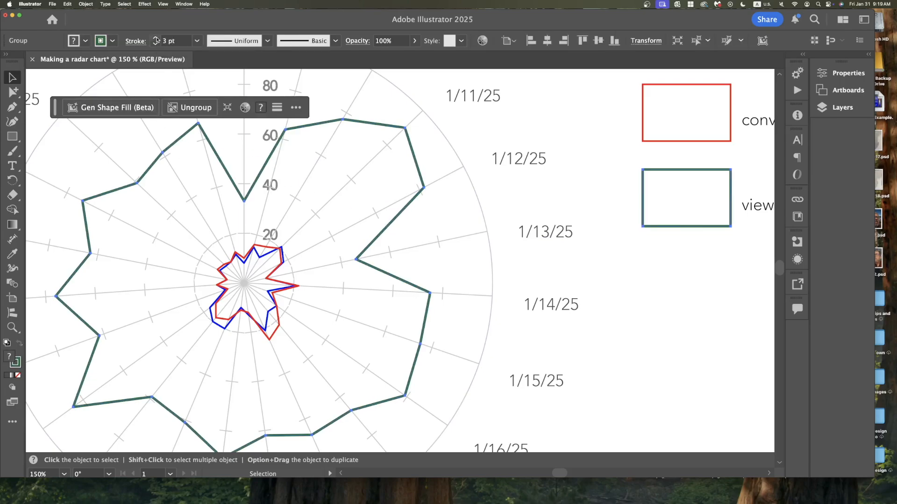
left_click(219, 248)
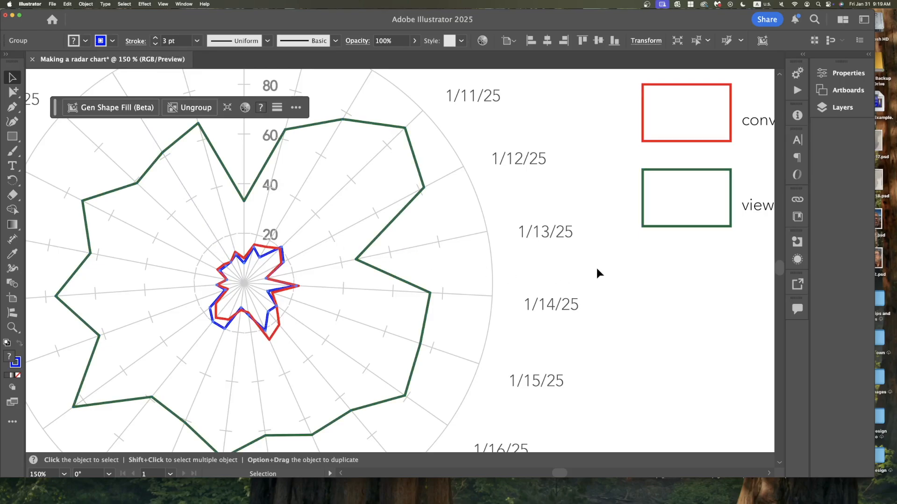
left_click(625, 270)
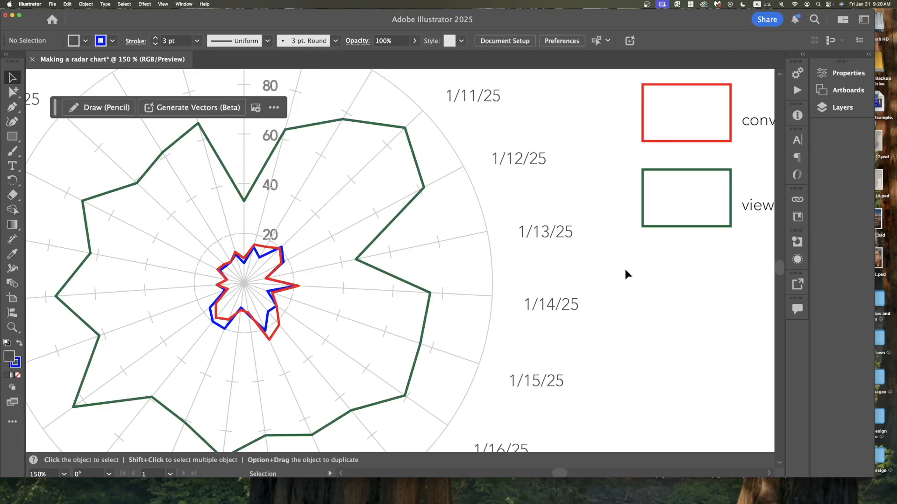
Set the yellow background rectangle's opacity to 55%.
key("super+0")
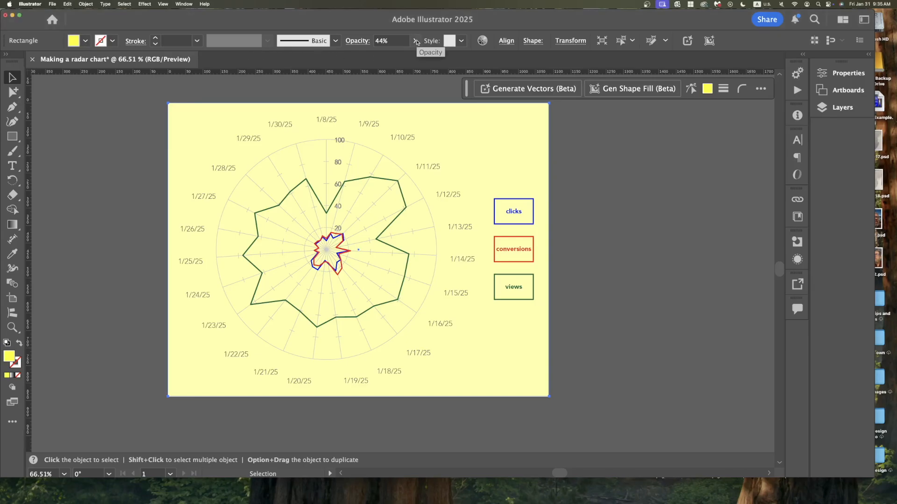
left_click(417, 41)
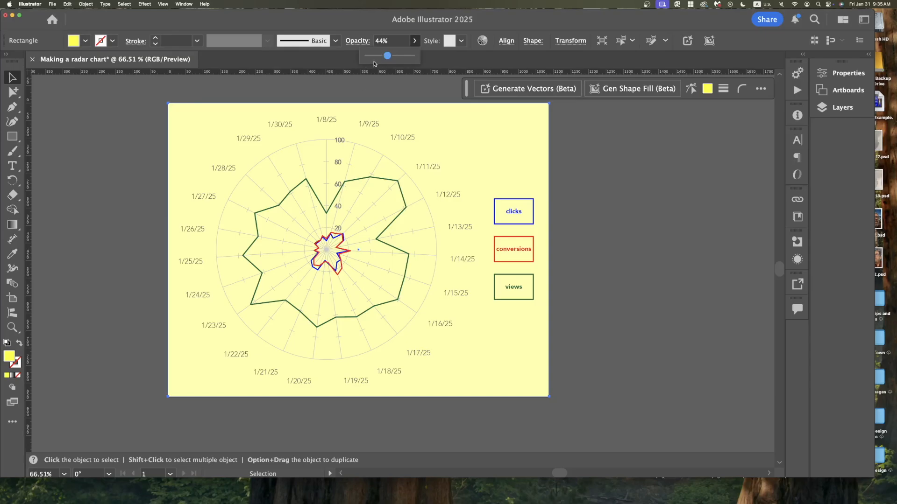
mouse_move(388, 58)
left_mouse_down()
mouse_move(367, 58)
mouse_move(381, 64)
left_mouse_up()
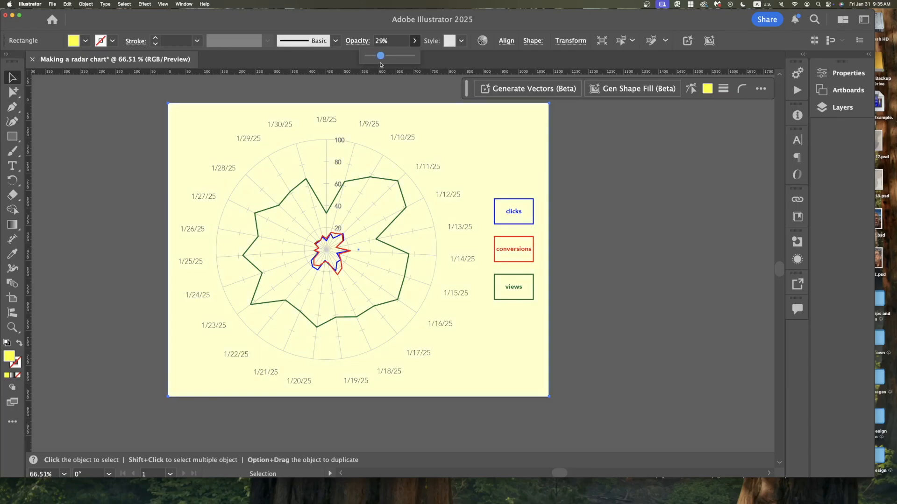
left_click_drag(381, 65, 393, 67)
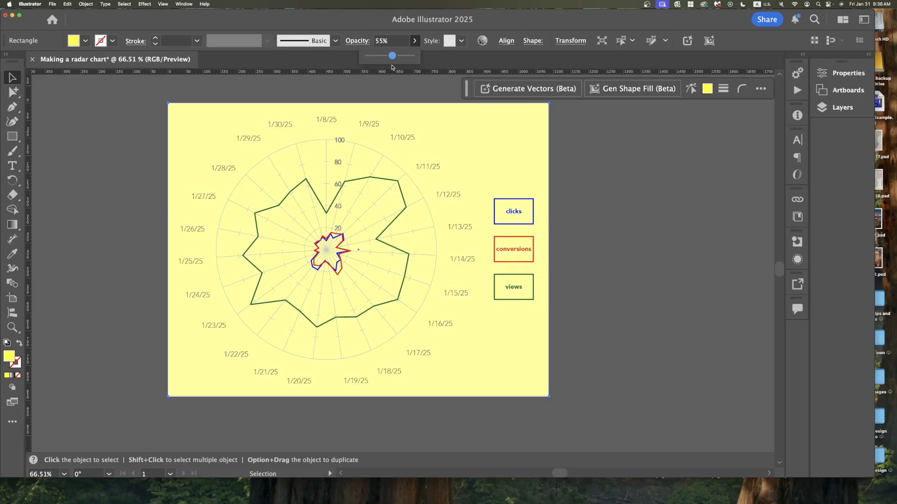
left_click(593, 130)
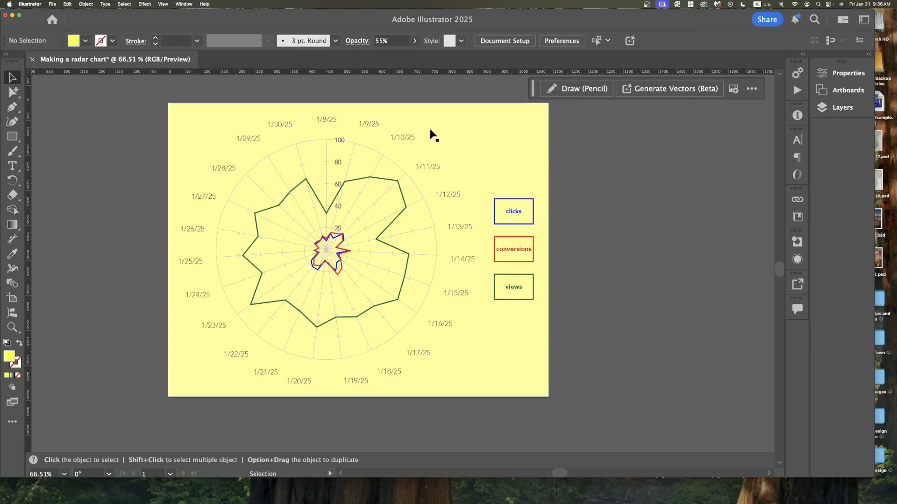